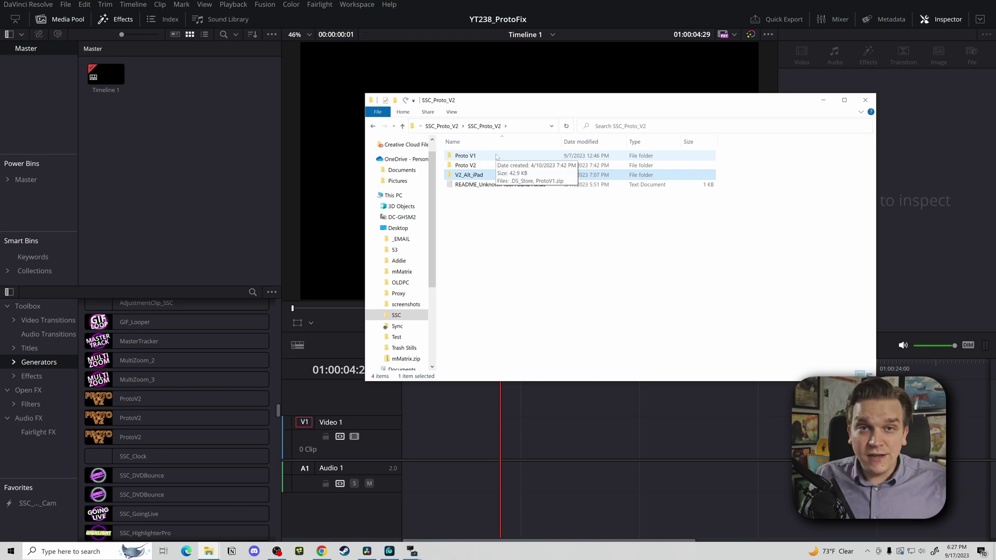
Browse Proto V2, return to SSC_Proto_V2, and open the V2_Alt_iPad folder.
{"action": "double_click", "coordinate": [479, 165]}
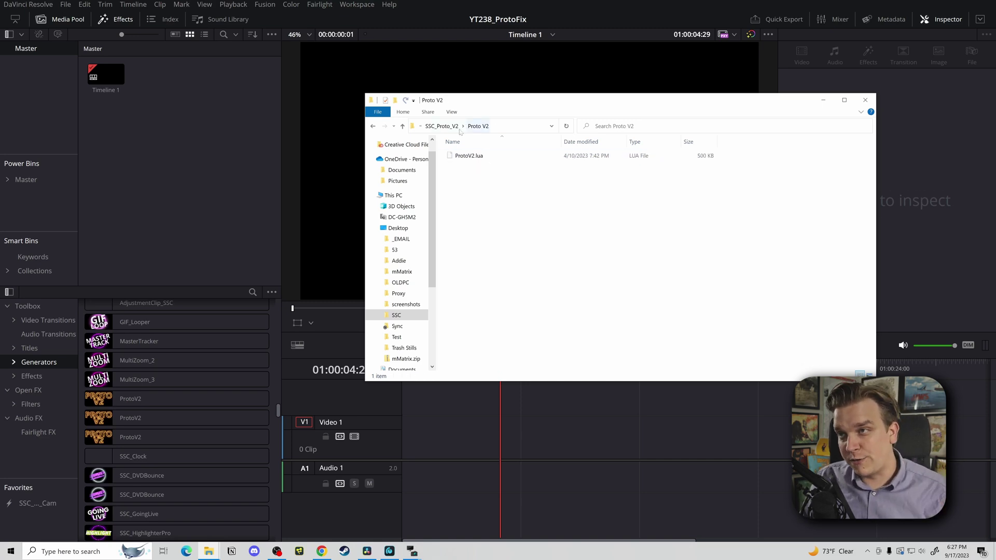
{"action": "left_click", "coordinate": [440, 126]}
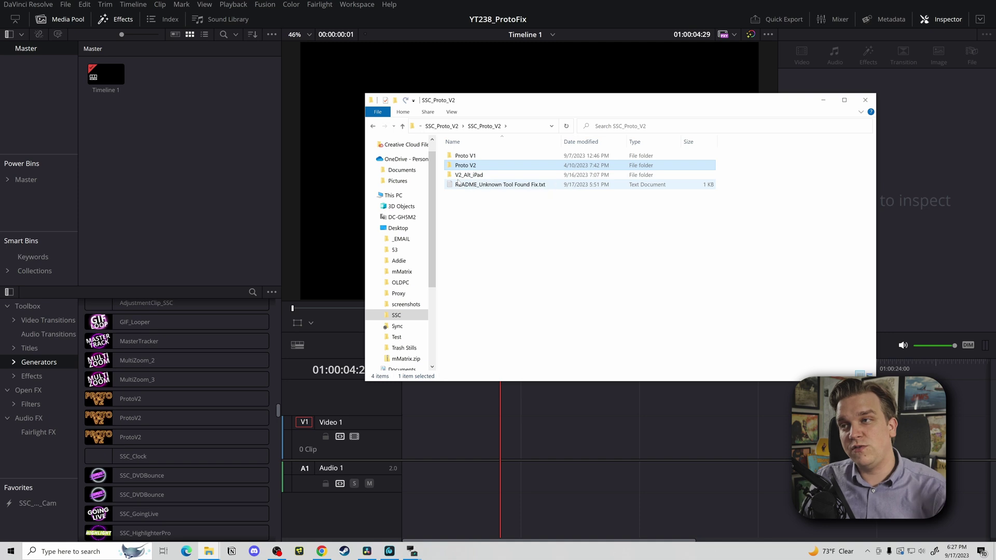
{"action": "double_click", "coordinate": [468, 176]}
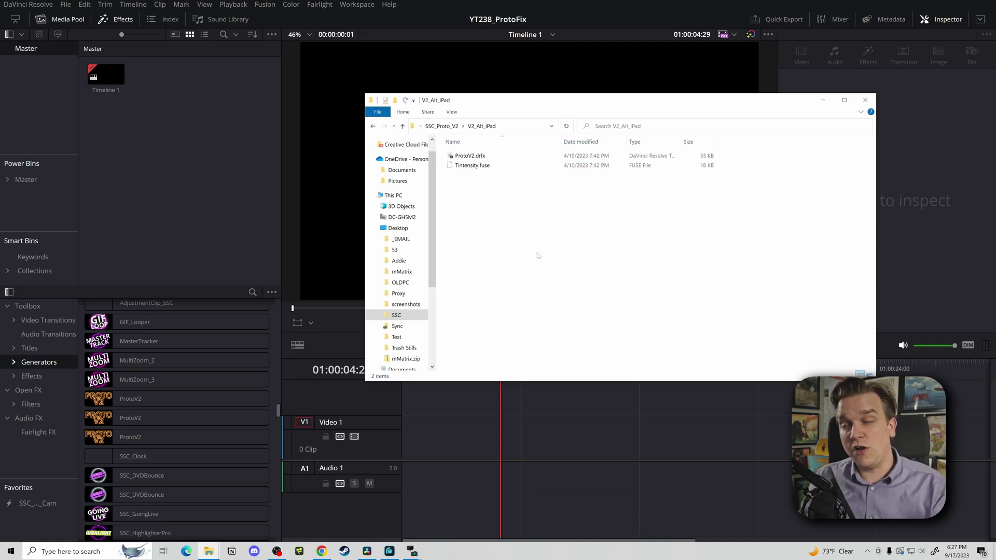
{"action": "left_click", "coordinate": [463, 126]}
{"action": "left_click", "coordinate": [467, 134]}
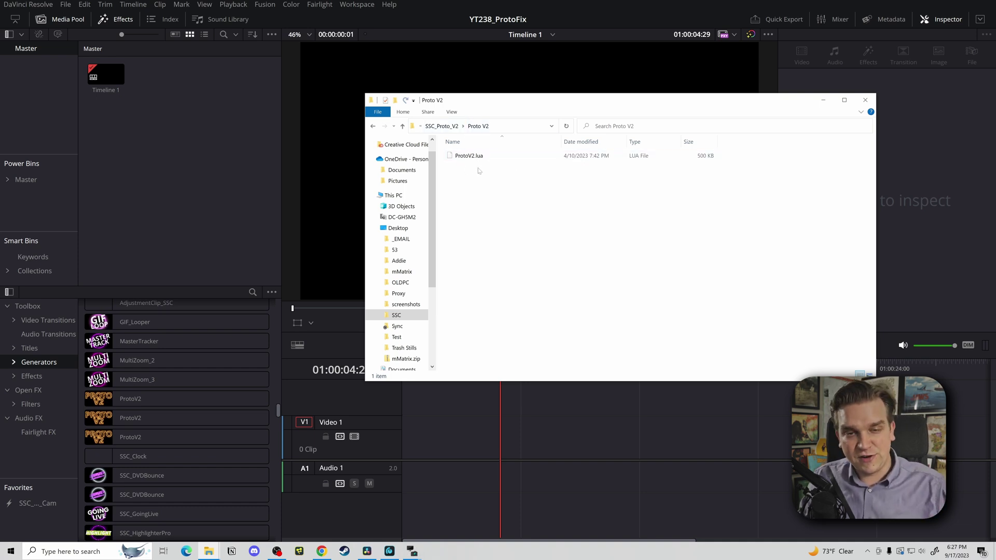
{"action": "left_click", "coordinate": [442, 126]}
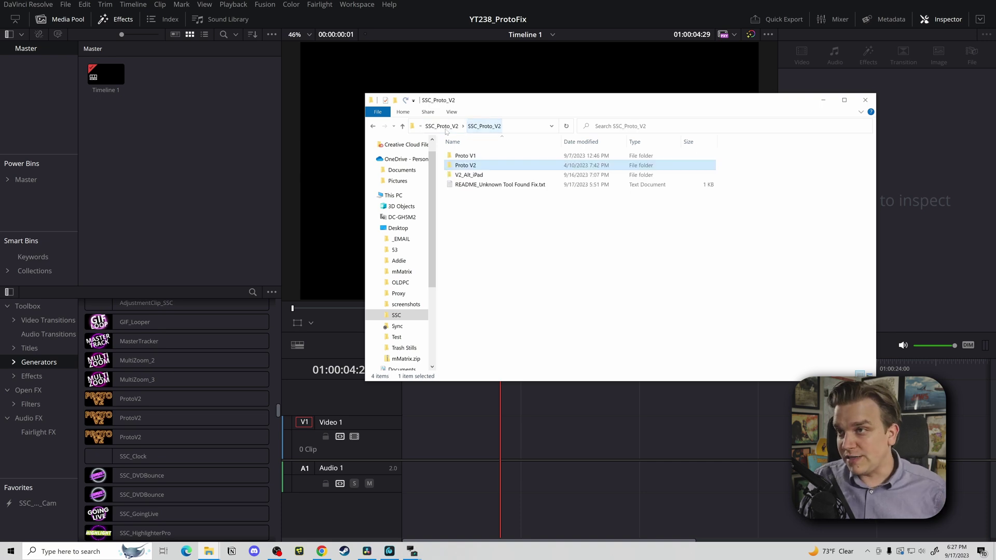
{"action": "double_click", "coordinate": [485, 175]}
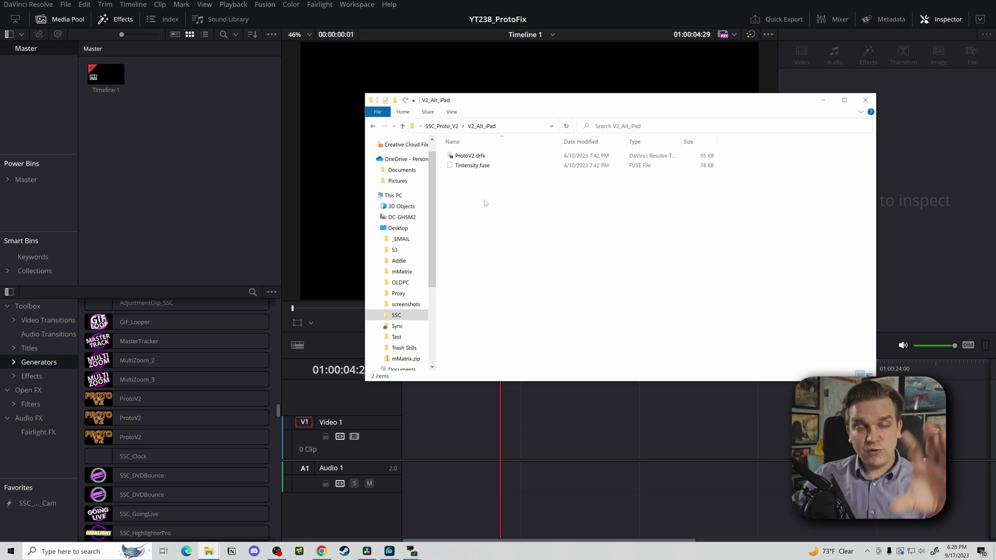
Install ProtoV2.drfx and overwrite the existing ProtoV2 bundle.
{"action": "left_click", "coordinate": [468, 157]}
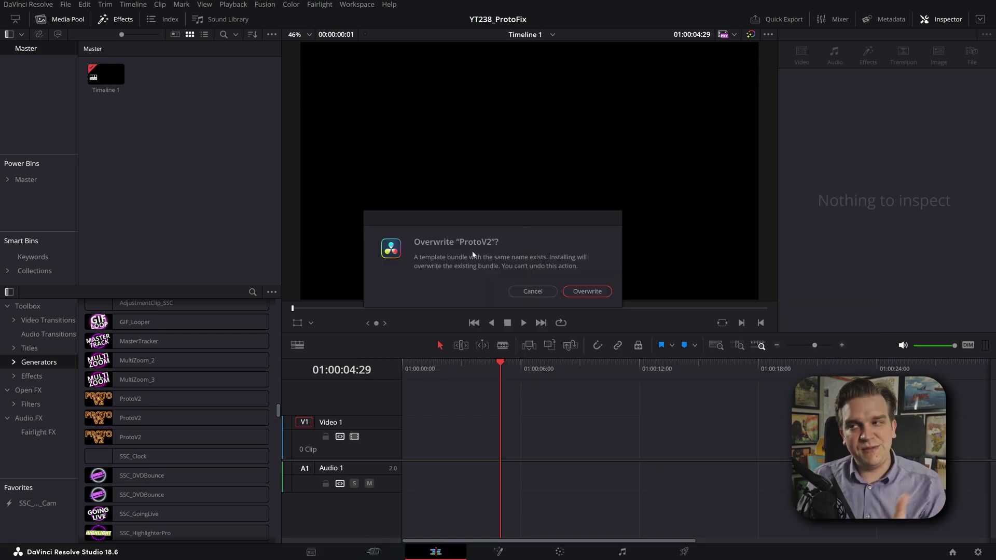
{"action": "left_click", "coordinate": [584, 291]}
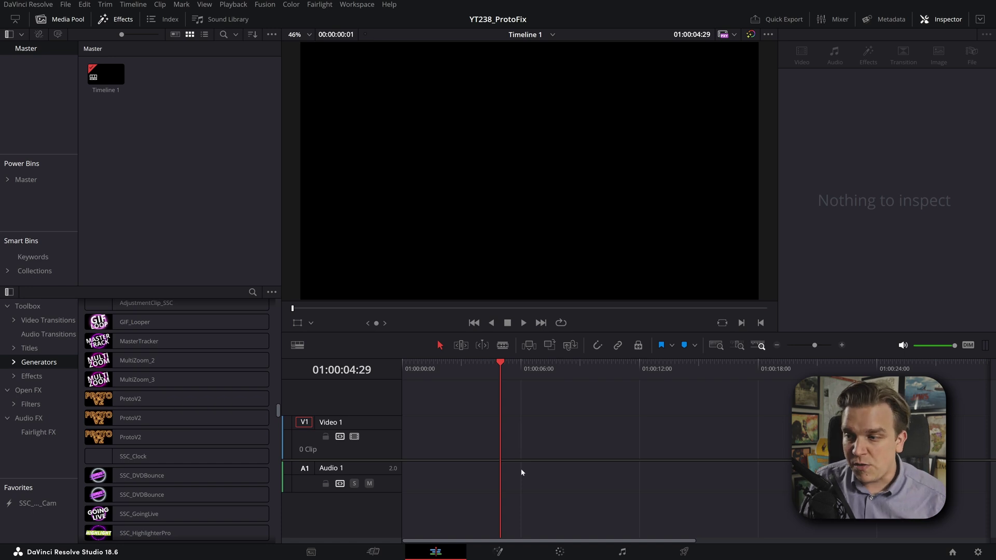
On the Fusion page, open the Fusion Settings Path Map and select the Fuses mapping.
{"action": "left_click", "coordinate": [498, 551]}
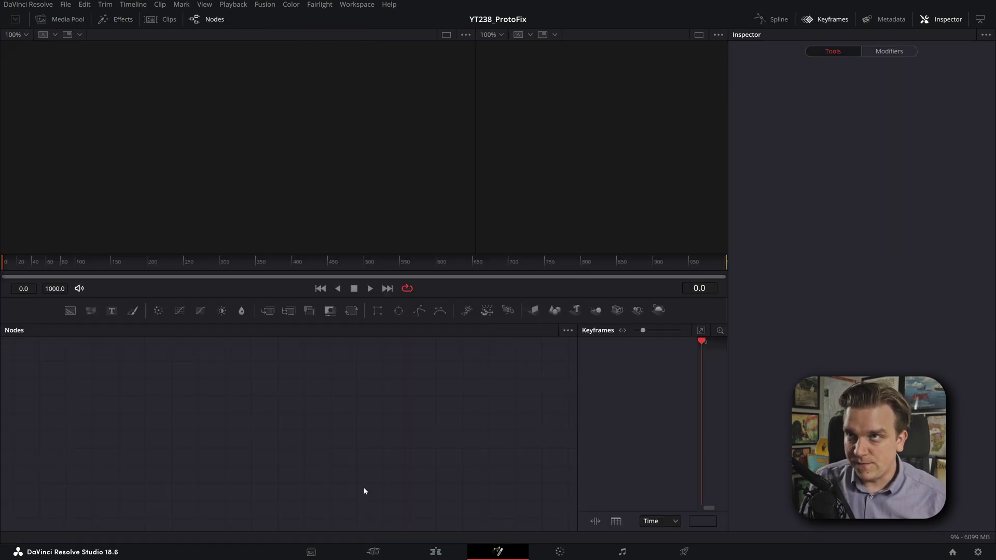
{"action": "left_click", "coordinate": [263, 6]}
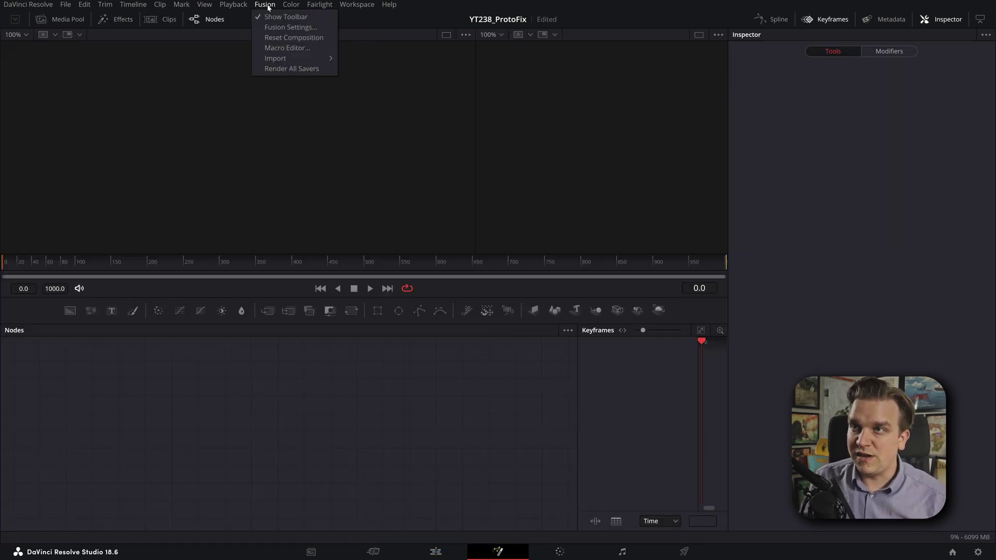
{"action": "left_click", "coordinate": [283, 27]}
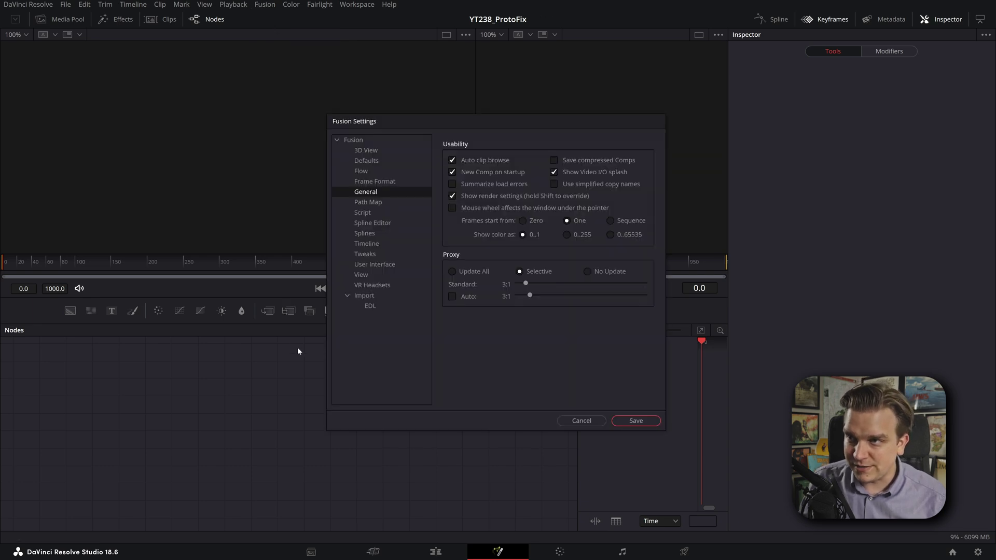
{"action": "left_click", "coordinate": [365, 203]}
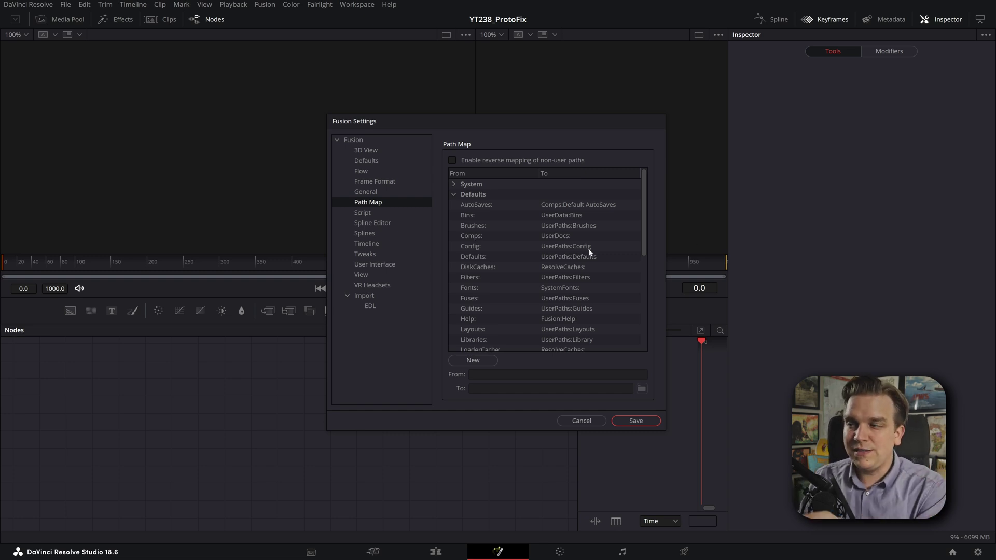
{"action": "scroll", "coordinate": [589, 249], "scroll_direction": "down", "scroll_amount": 1}
{"action": "left_click_drag", "start_coordinate": [664, 430], "coordinate": [677, 481]}
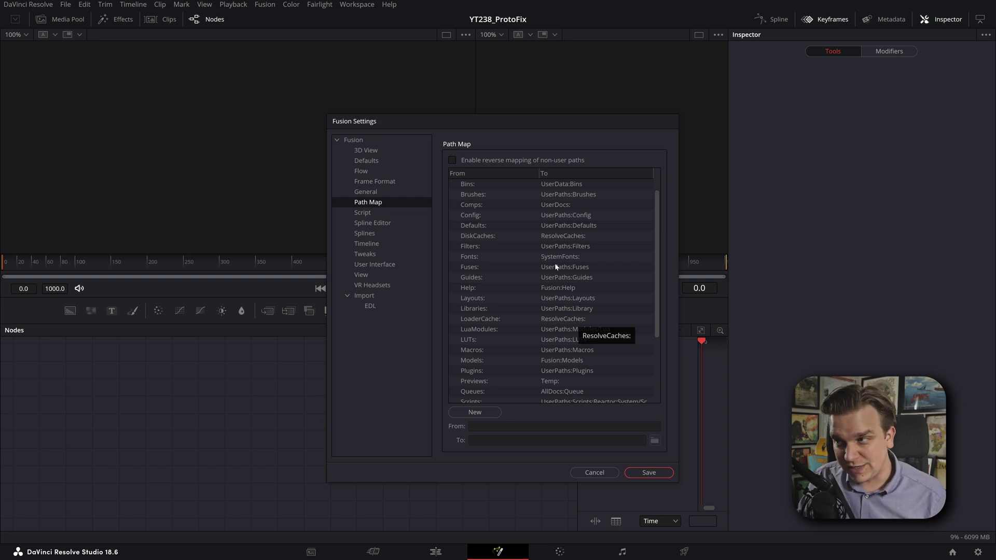
{"action": "left_click", "coordinate": [529, 269]}
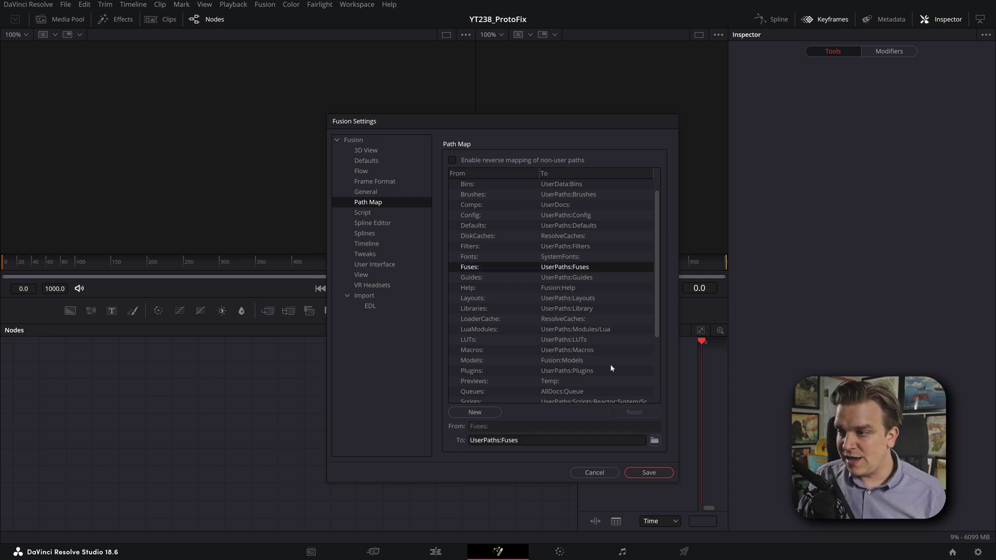
{"action": "left_click", "coordinate": [654, 441]}
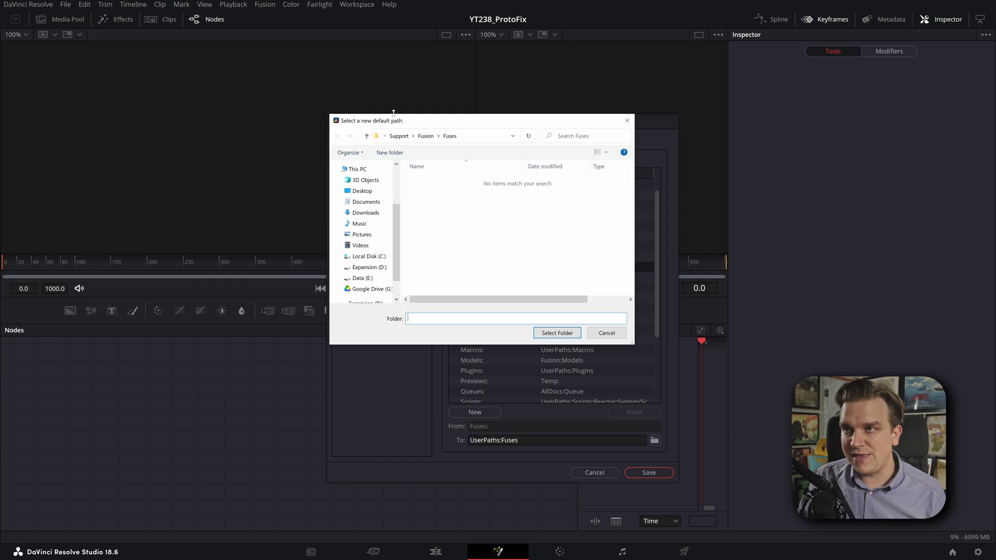
{"action": "left_click_drag", "start_coordinate": [395, 118], "coordinate": [296, 96]}
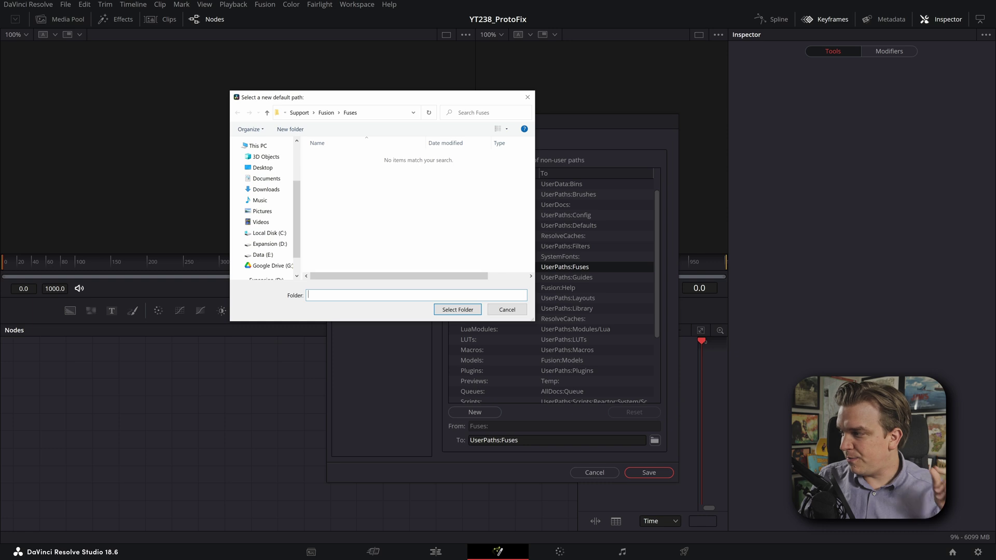
{"action": "key", "text": "alt+Tab"}
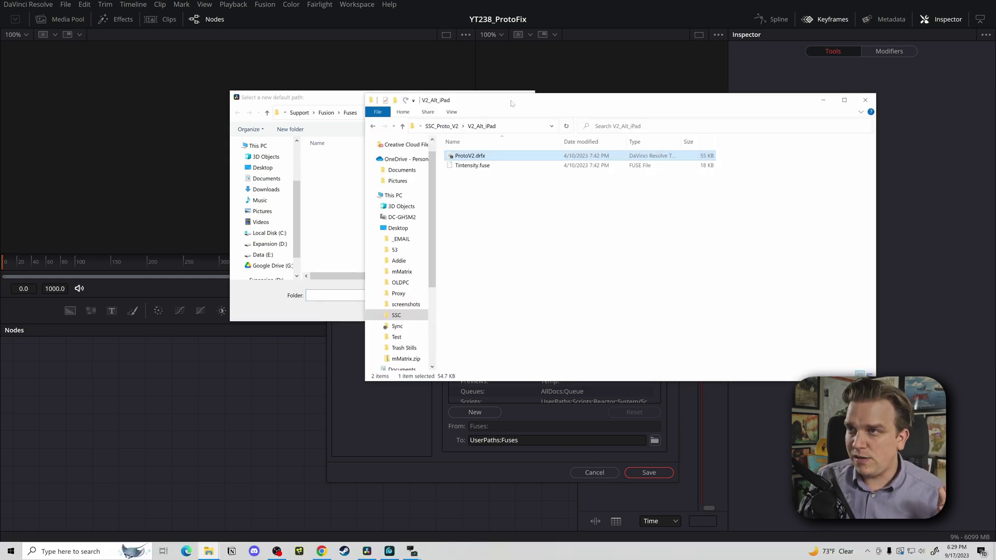
{"action": "left_click_drag", "start_coordinate": [492, 122], "coordinate": [534, 76]}
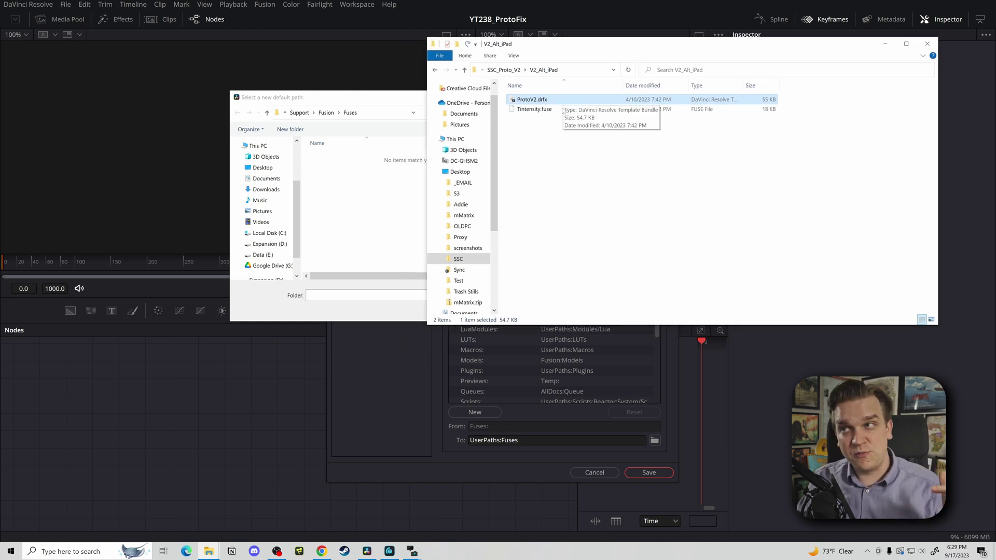
{"action": "left_click", "coordinate": [536, 112]}
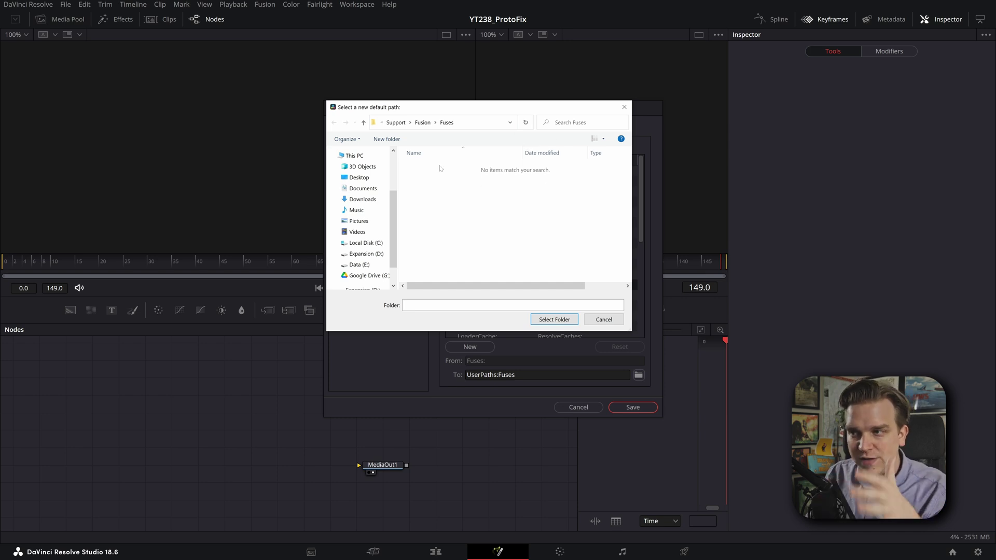
Open the copied Fuses folder path in a new File Explorer window.
{"action": "left_click", "coordinate": [473, 122]}
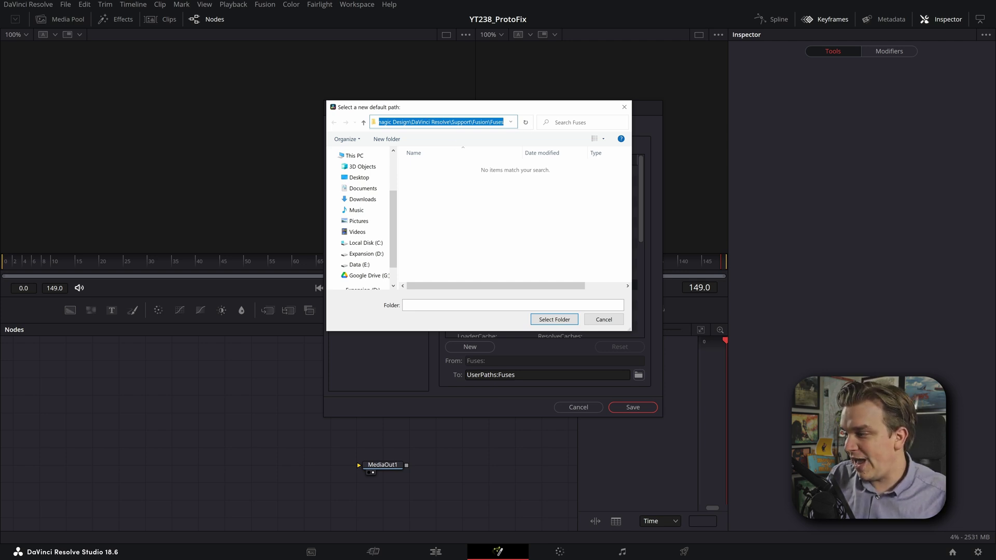
{"action": "key", "text": "super+e"}
{"action": "left_click", "coordinate": [522, 239]}
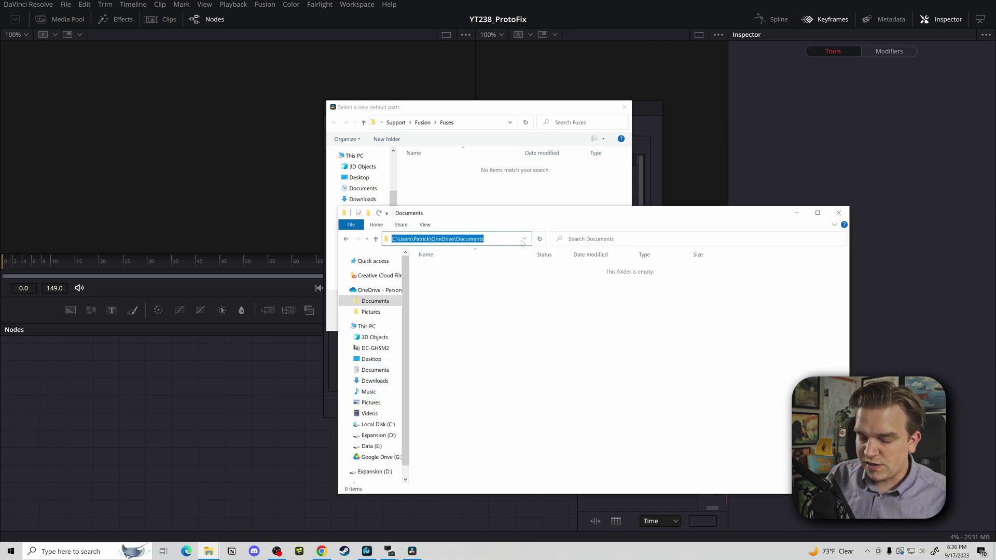
{"action": "key", "text": "ctrl+v"}
{"action": "key", "text": "Return"}
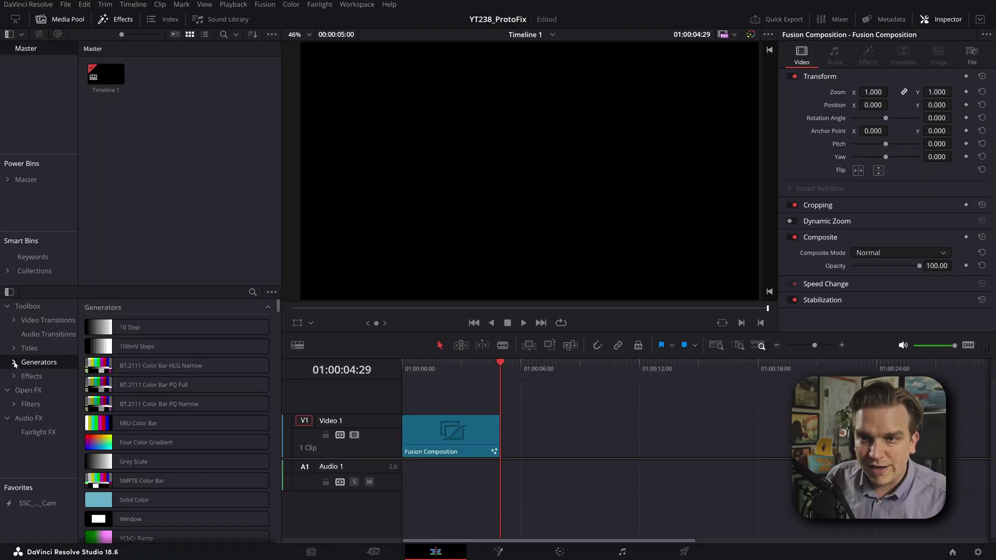
Place the Stirling Supply ProtoV2 generator on Video 1 after the first clip and play it.
{"action": "left_click", "coordinate": [26, 390]}
{"action": "left_click_drag", "start_coordinate": [134, 422], "coordinate": [547, 448]}
{"action": "left_click", "coordinate": [555, 371]}
{"action": "key", "text": "space"}
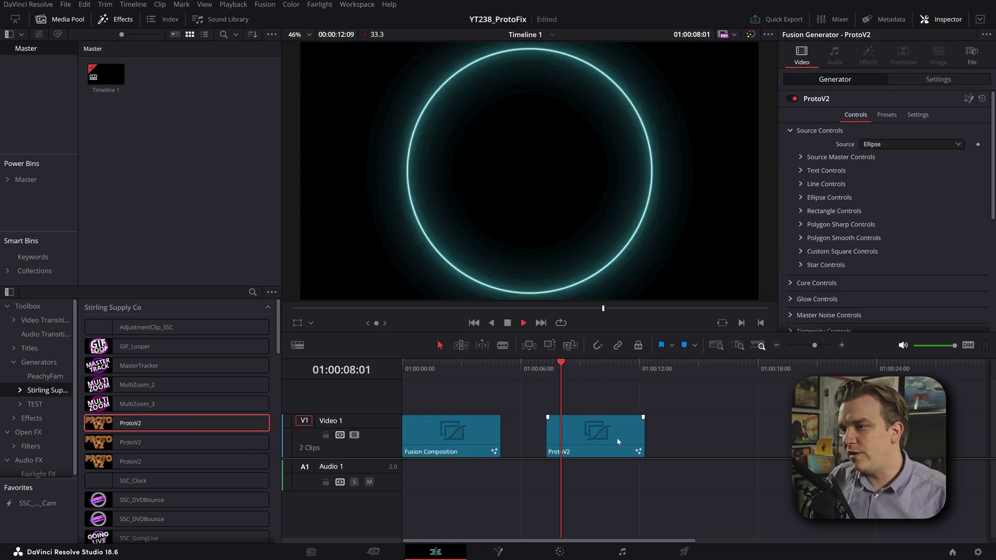
Set the ProtoV2 shape Source to Rectangle and show its presets.
{"action": "left_click", "coordinate": [882, 144]}
{"action": "left_click", "coordinate": [882, 191]}
{"action": "left_click", "coordinate": [886, 115]}
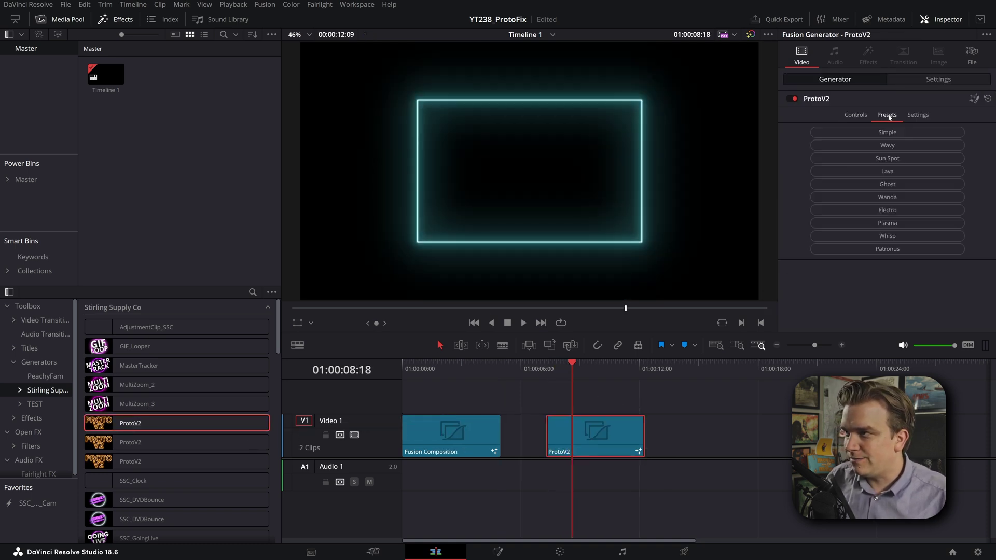